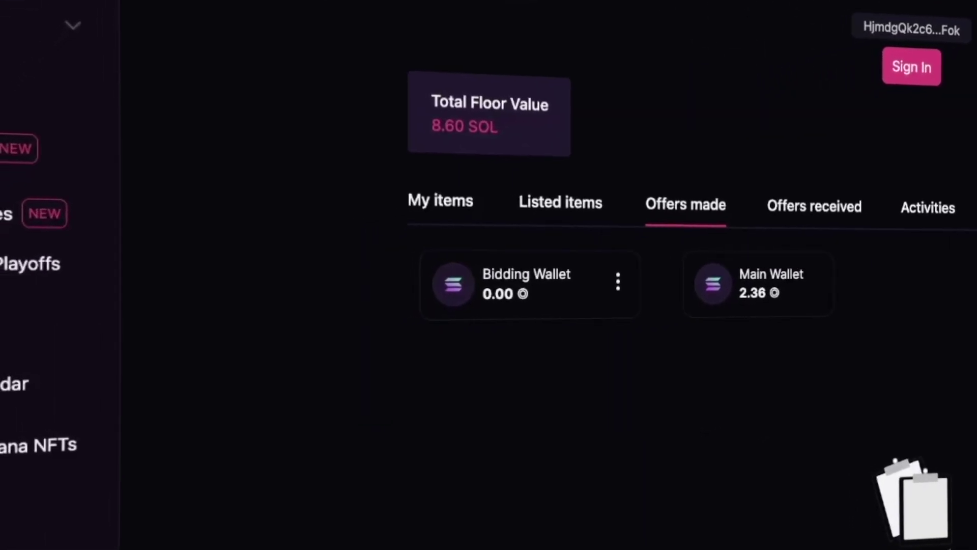
Deposit 1.5 SOL from the main wallet into the bidding wallet and approve the transaction
left_click(615, 282)
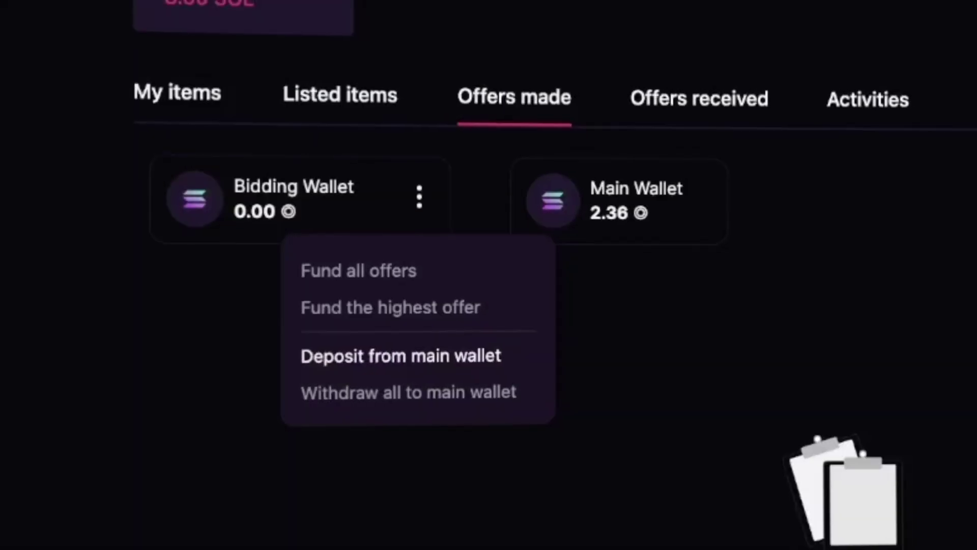
left_click(405, 355)
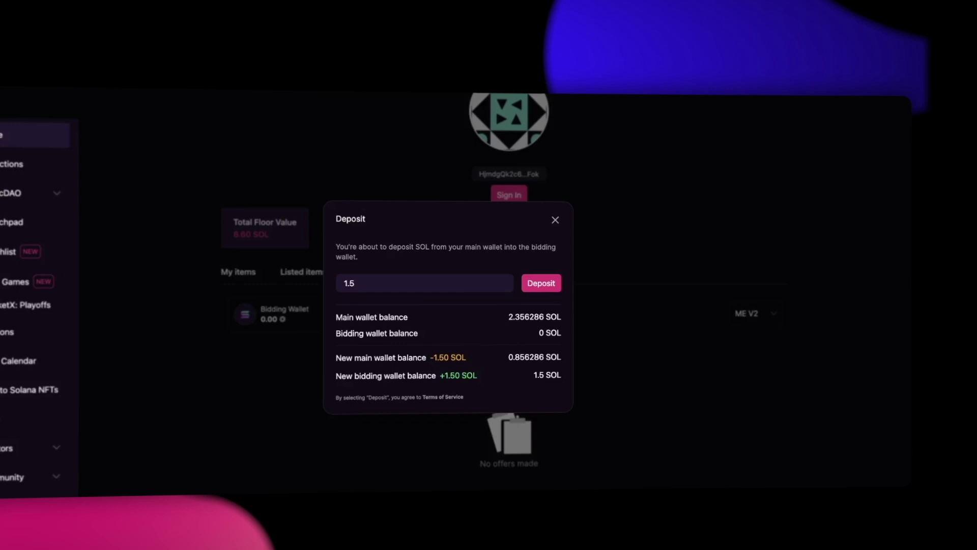
left_click(579, 275)
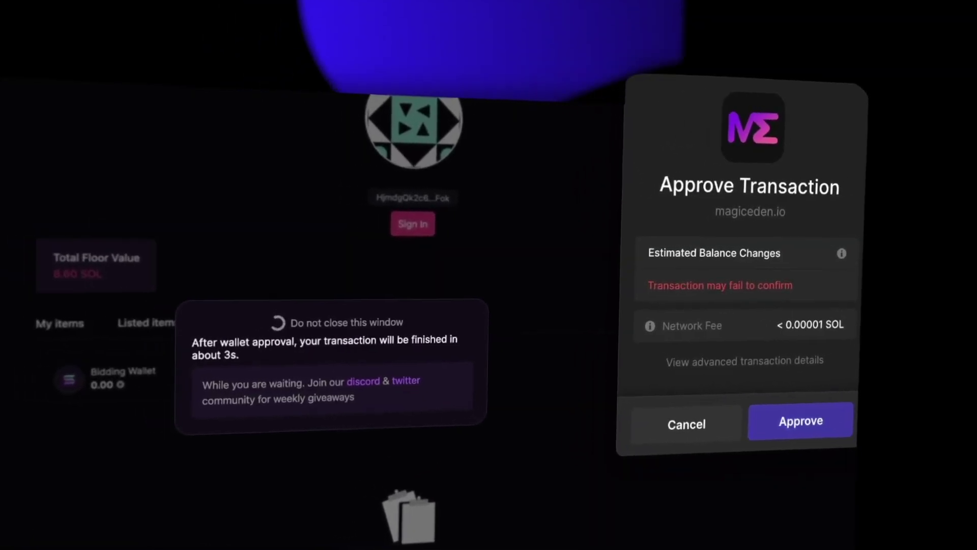
left_click(735, 414)
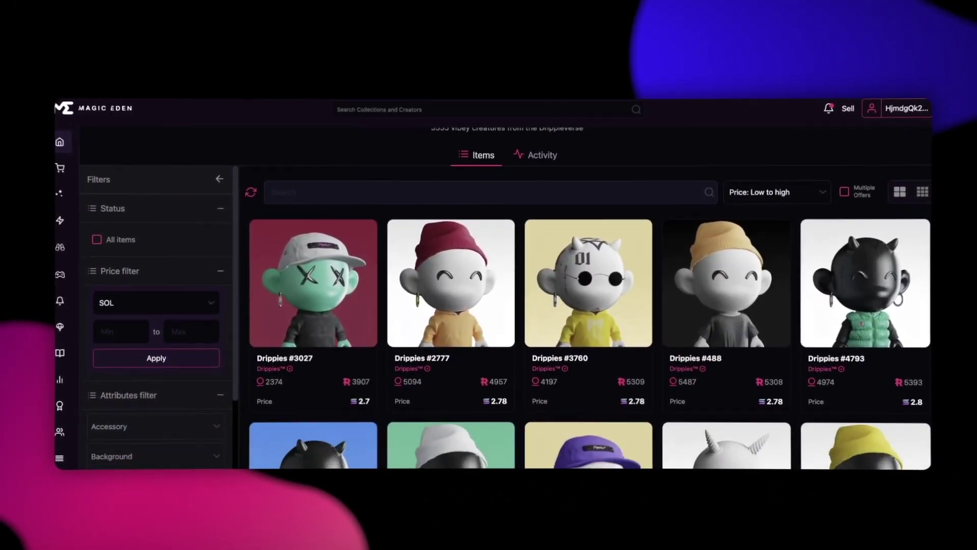
scroll(588, 305, "down", 2)
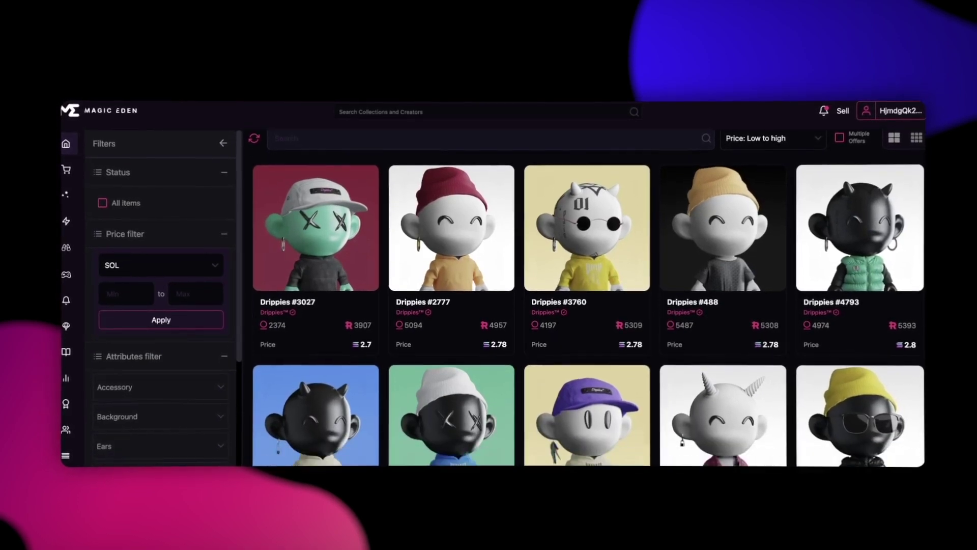